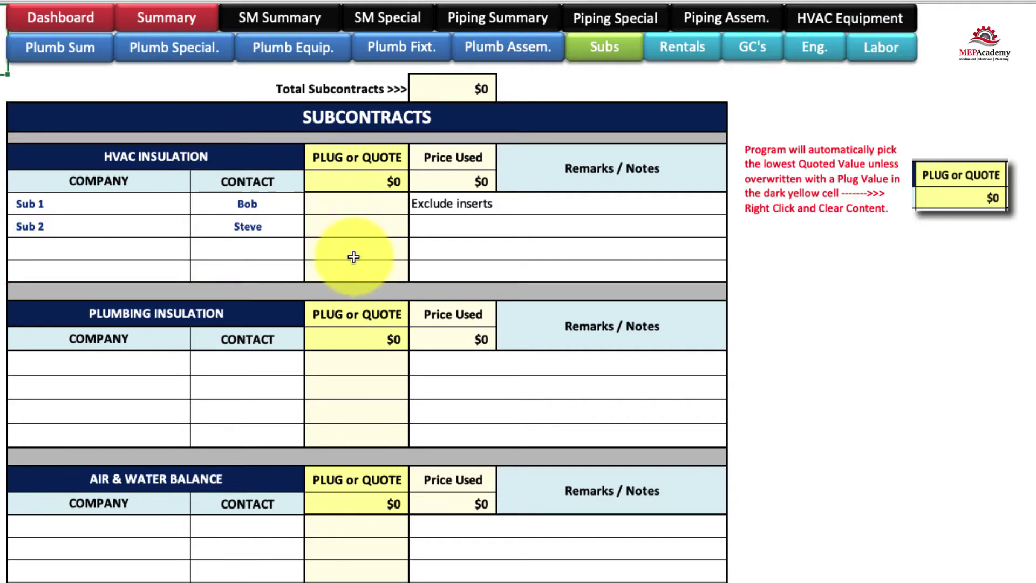
Enter HVAC Insulation quotes of 2500 for Sub 1, 2400 for Sub 2 and 2300 in the third row.
click(373, 207)
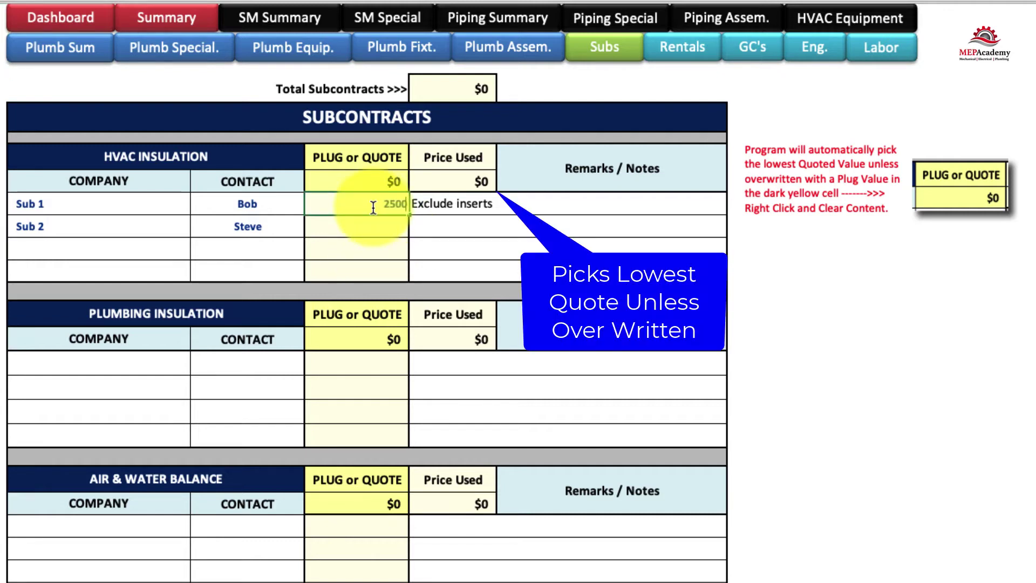
text(2400)
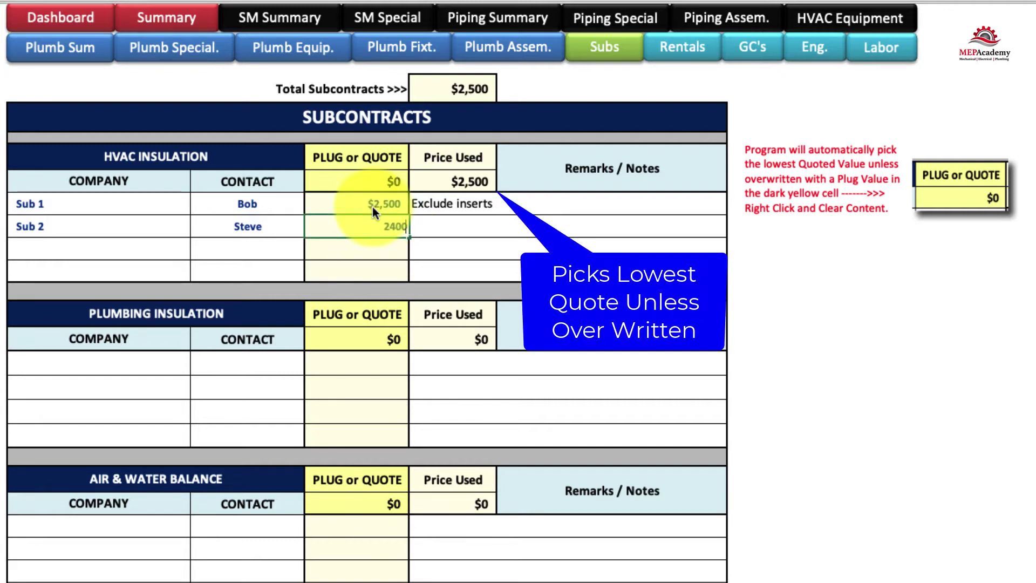
key(Tab)
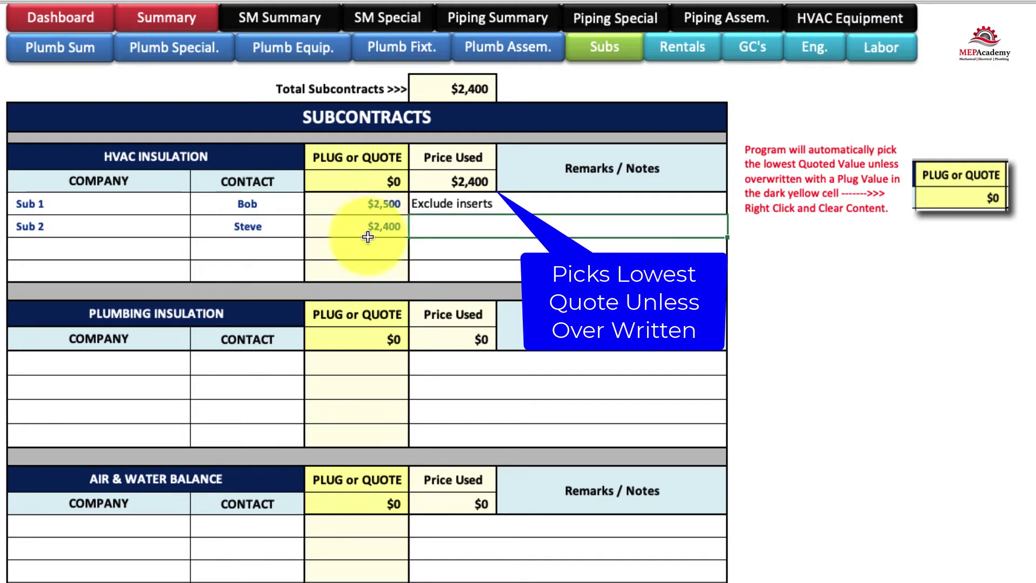
click(375, 251)
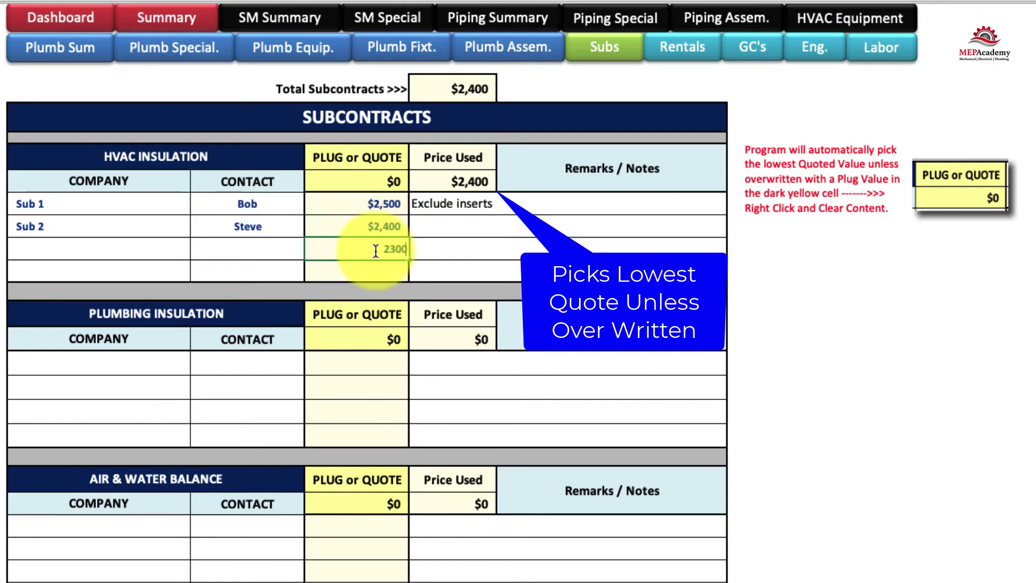
key(Return)
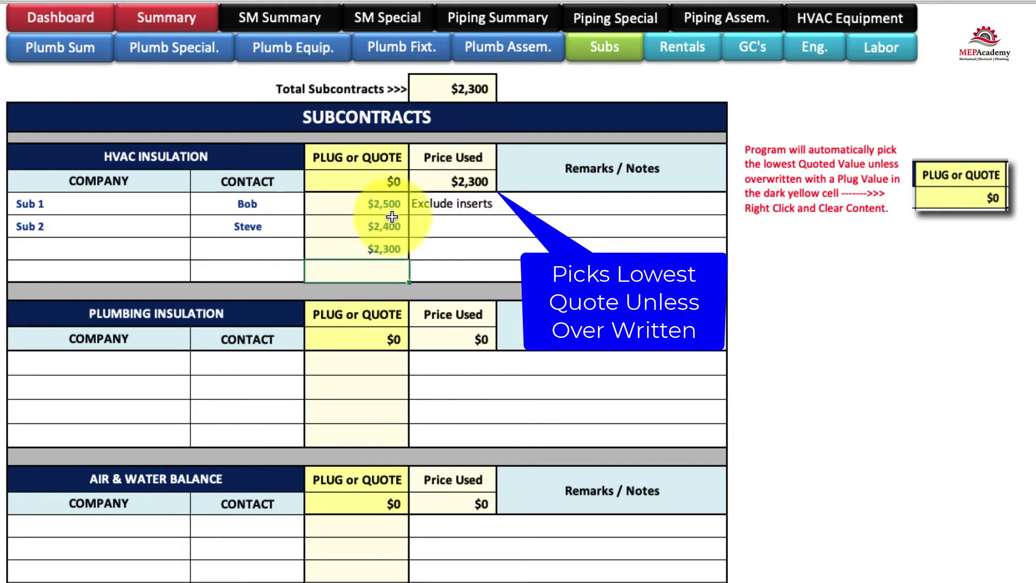
Override the HVAC Insulation price with a plug value of 2500.
click(361, 180)
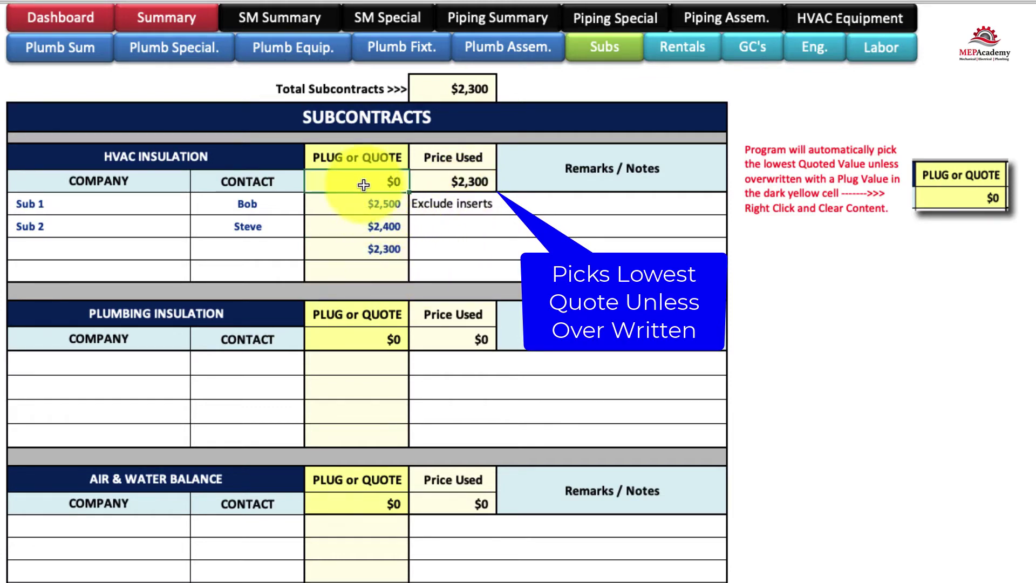
text(2)
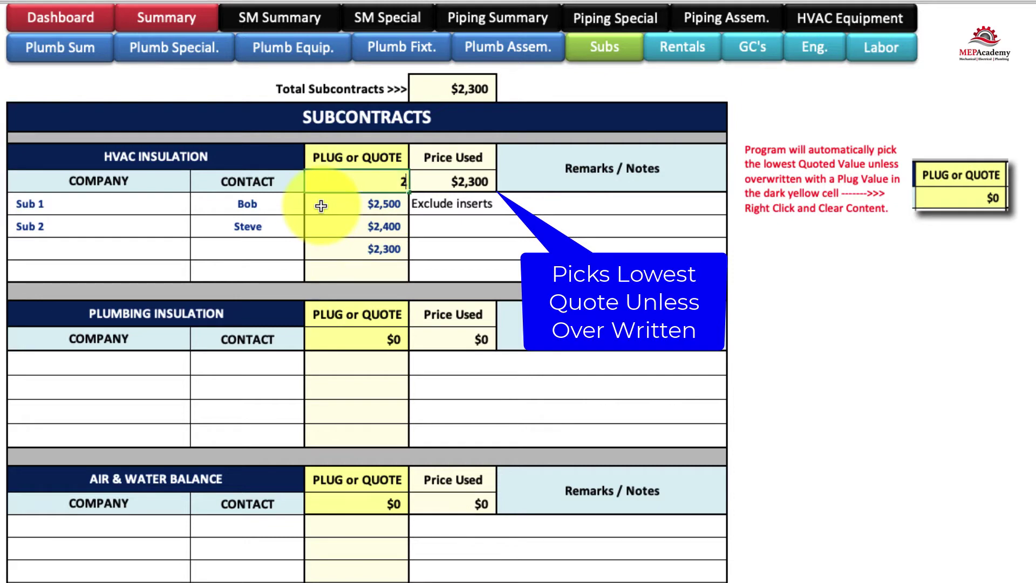
text(500)
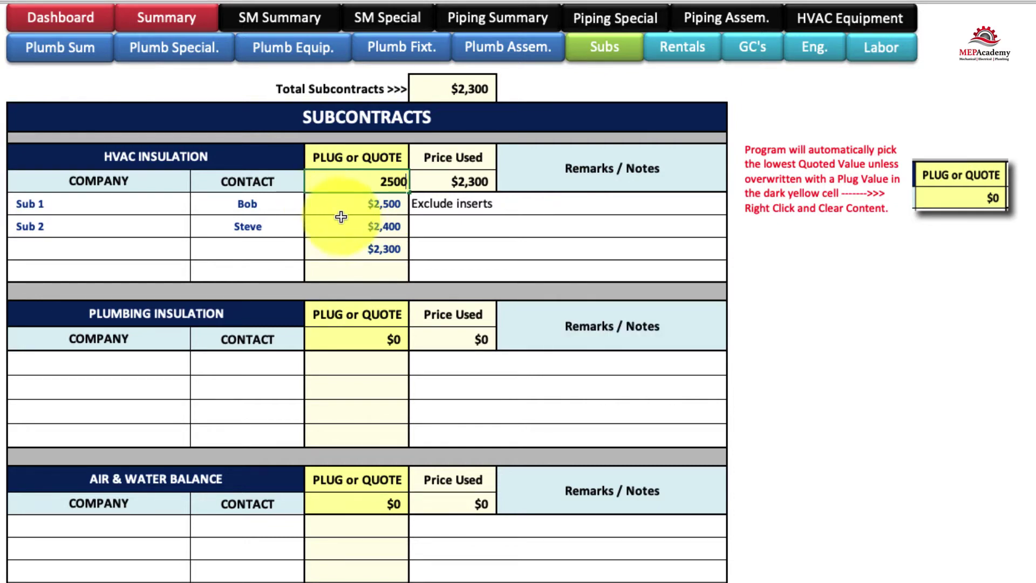
click(475, 251)
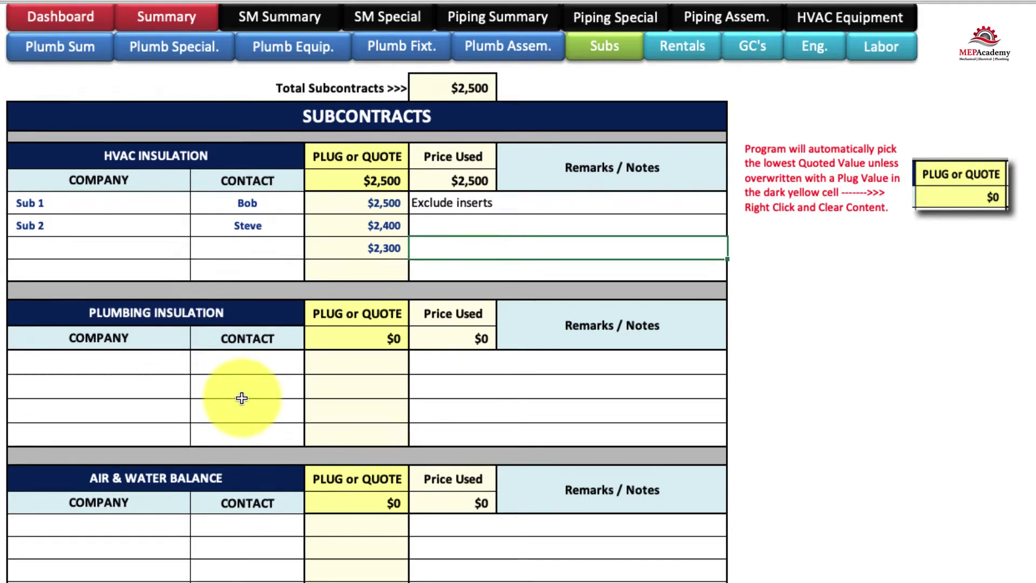
Enter quotes of 2500, 2500 and 2550 in the first three rows of the Other subcontracts section.
scroll(195, 526, down, 3)
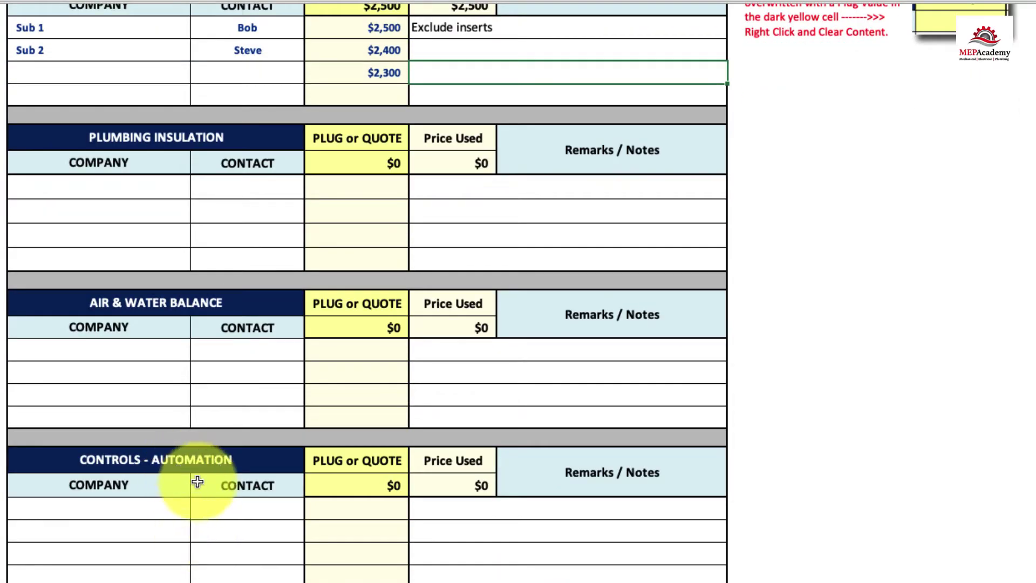
scroll(196, 485, down, 2)
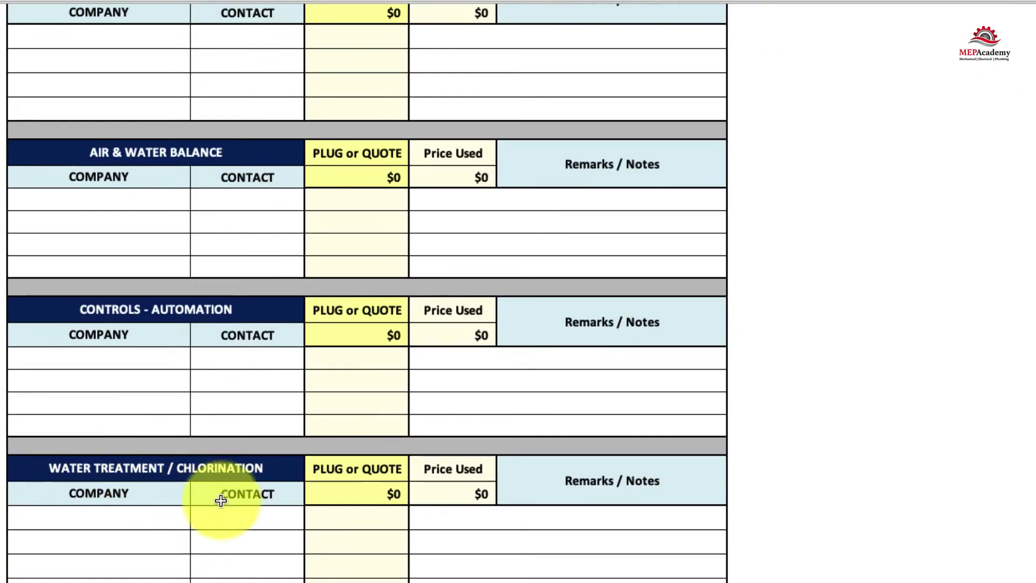
scroll(240, 525, down, 2)
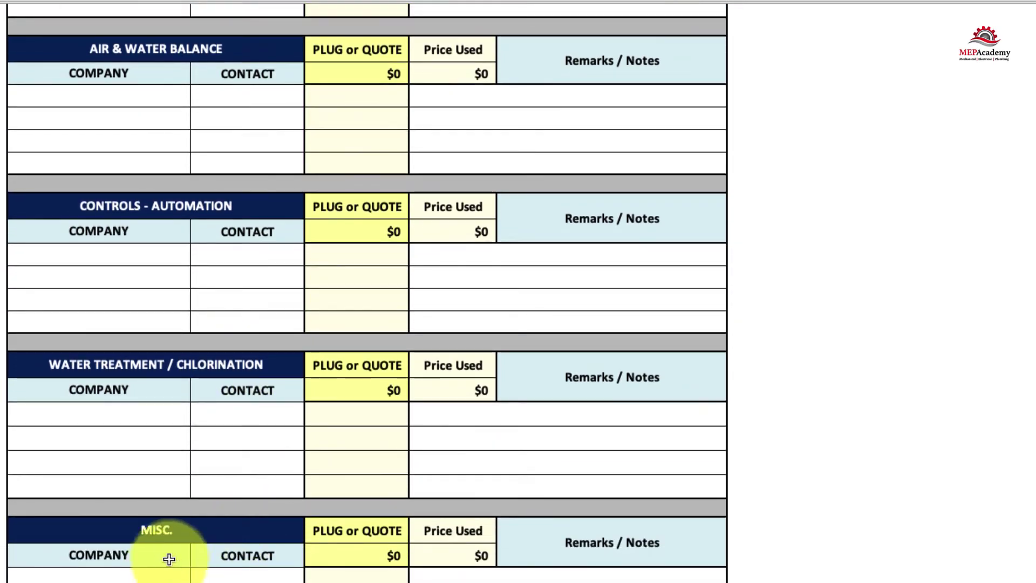
scroll(185, 572, down, 2)
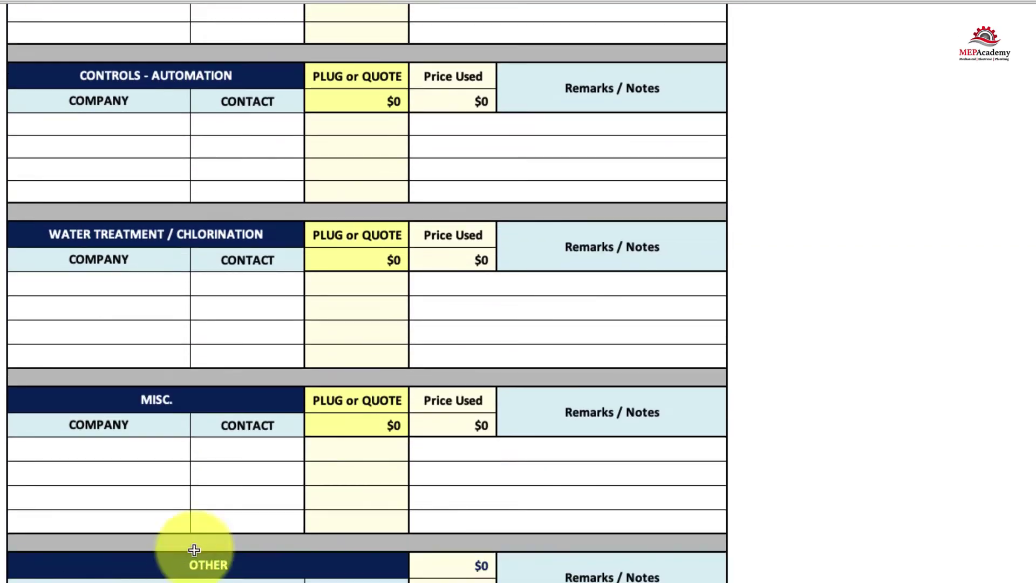
scroll(232, 492, down, 2)
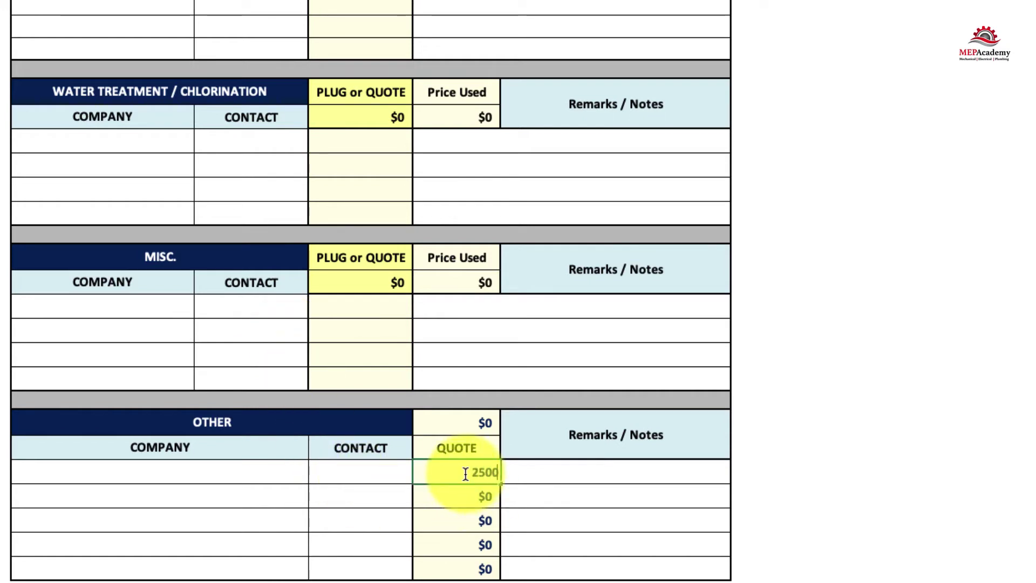
text(2500)
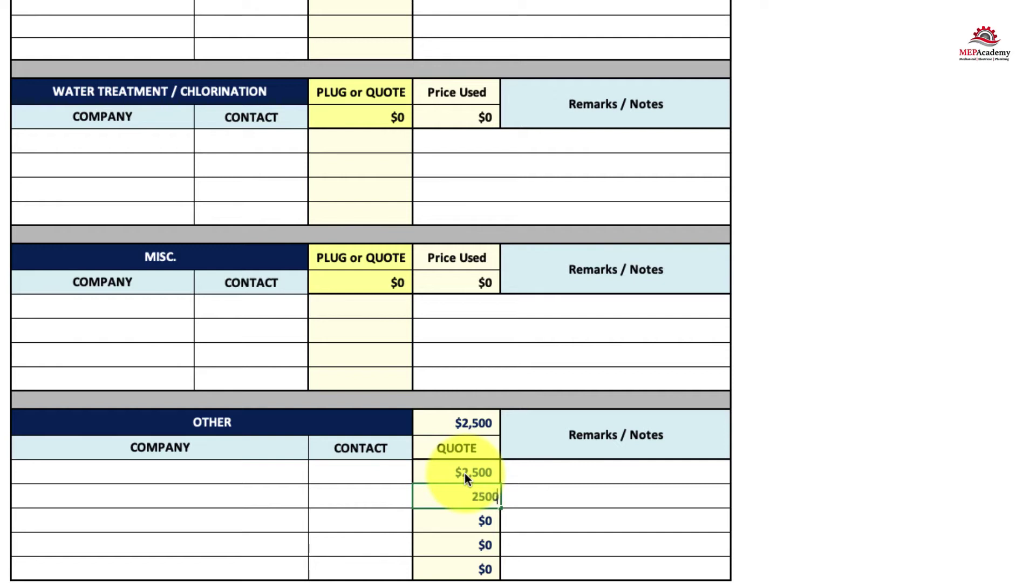
key(Return)
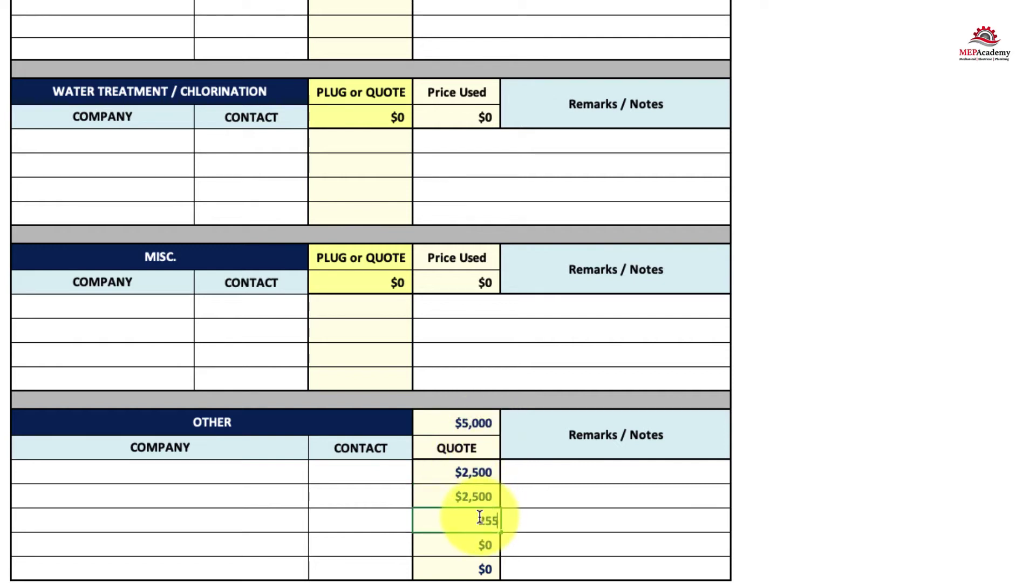
key(Return)
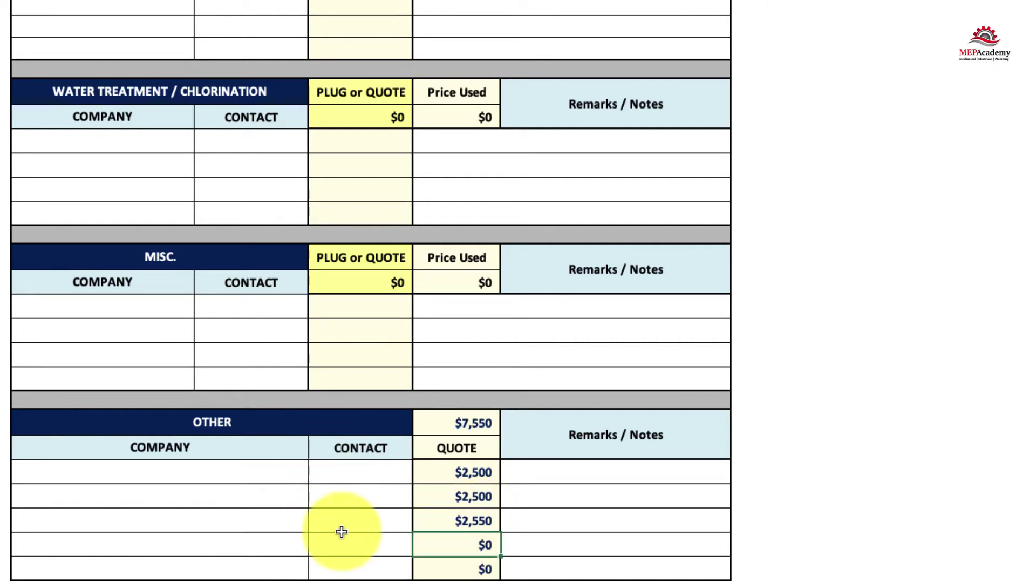
Set the plug values for Air & Water Balance, Controls, Plumbing Insulation and HVAC Insulation to 5000 each.
scroll(341, 532, up, 10)
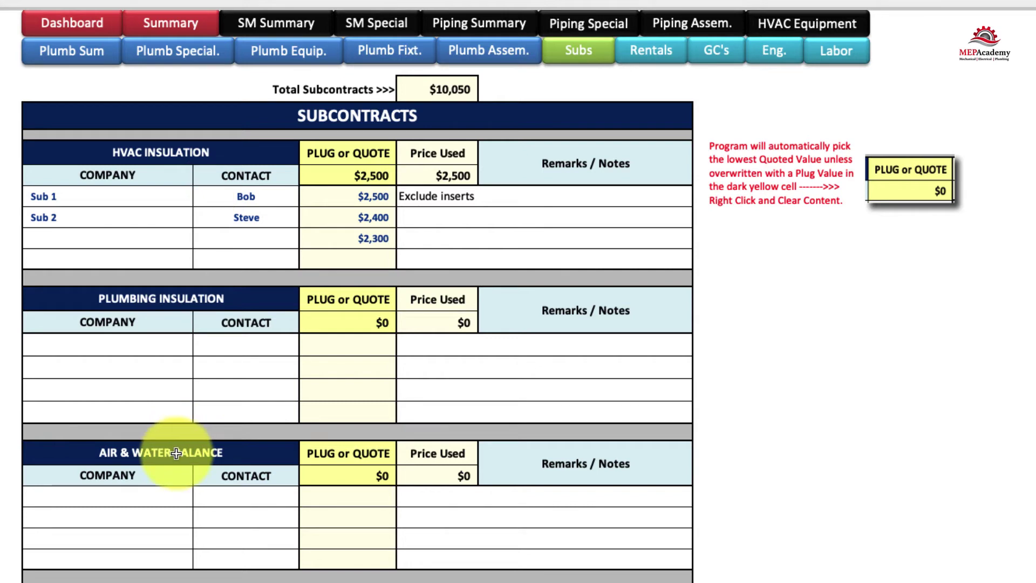
click(347, 477)
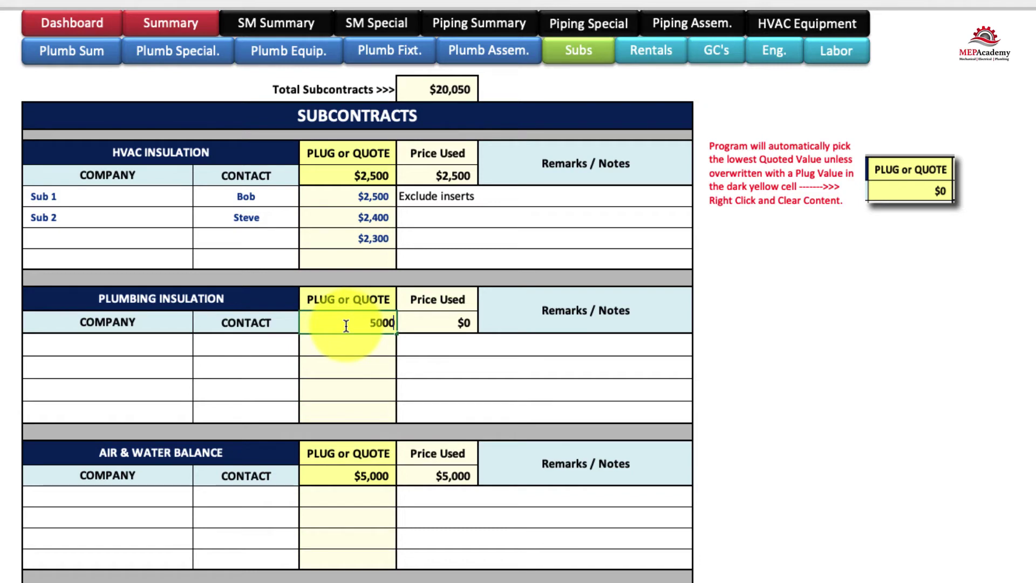
click(343, 366)
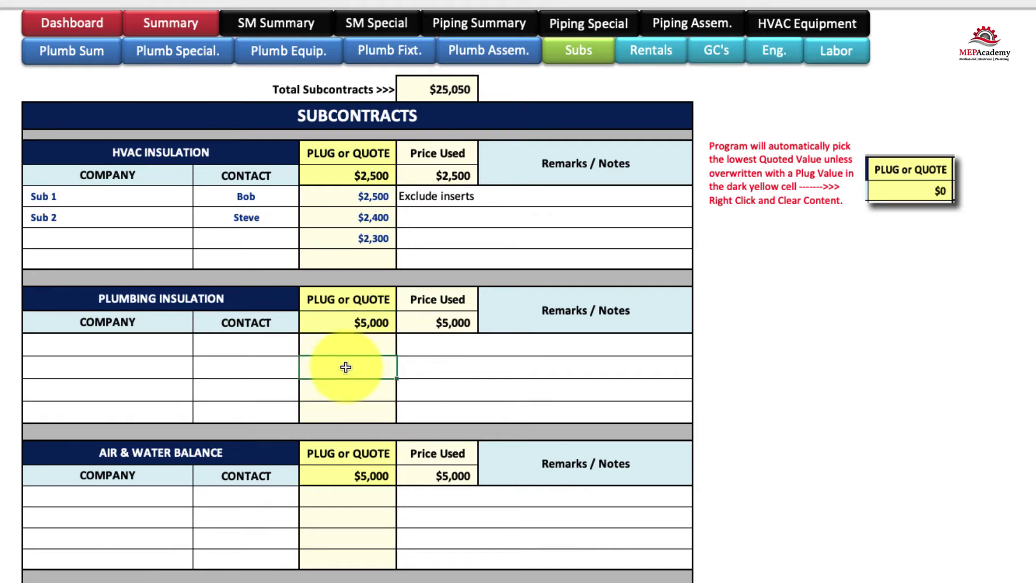
click(370, 177)
text(5000)
click(335, 223)
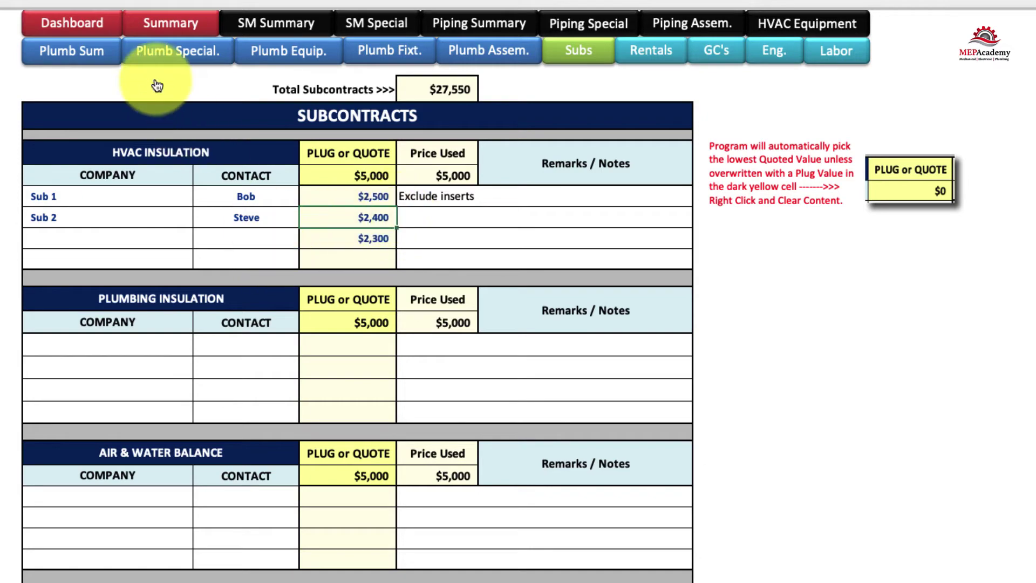
Review the Subcontracts breakdown on the Summary sheet, then return to the Subs sheet.
click(169, 21)
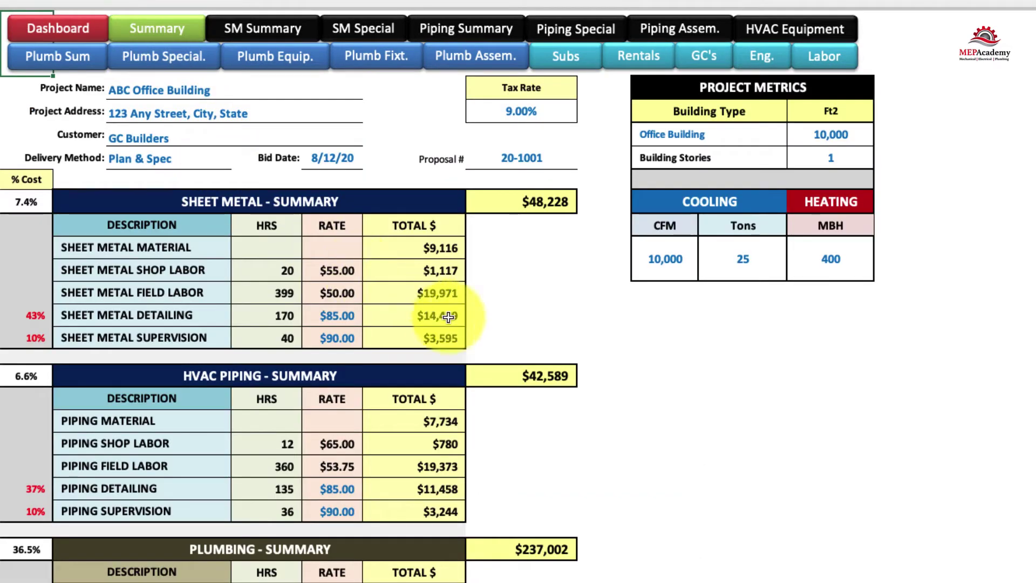
scroll(509, 457, down, 5)
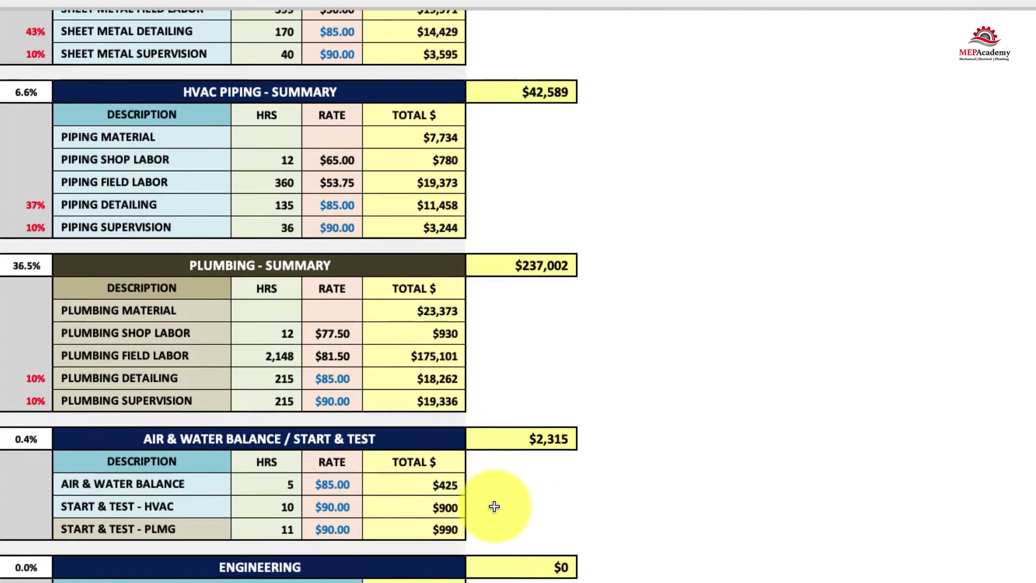
scroll(494, 506, down, 7)
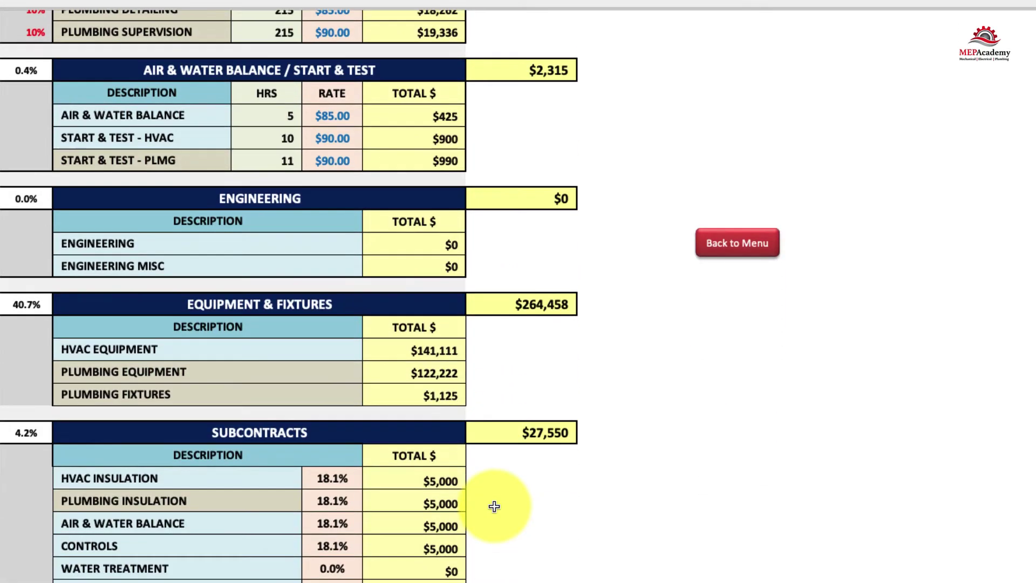
scroll(494, 506, down, 1)
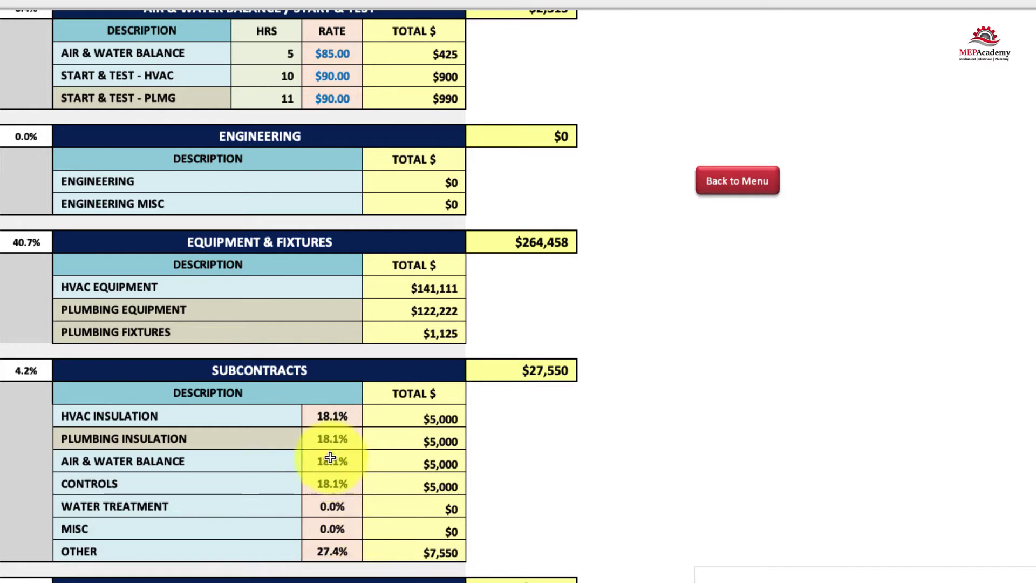
click(726, 182)
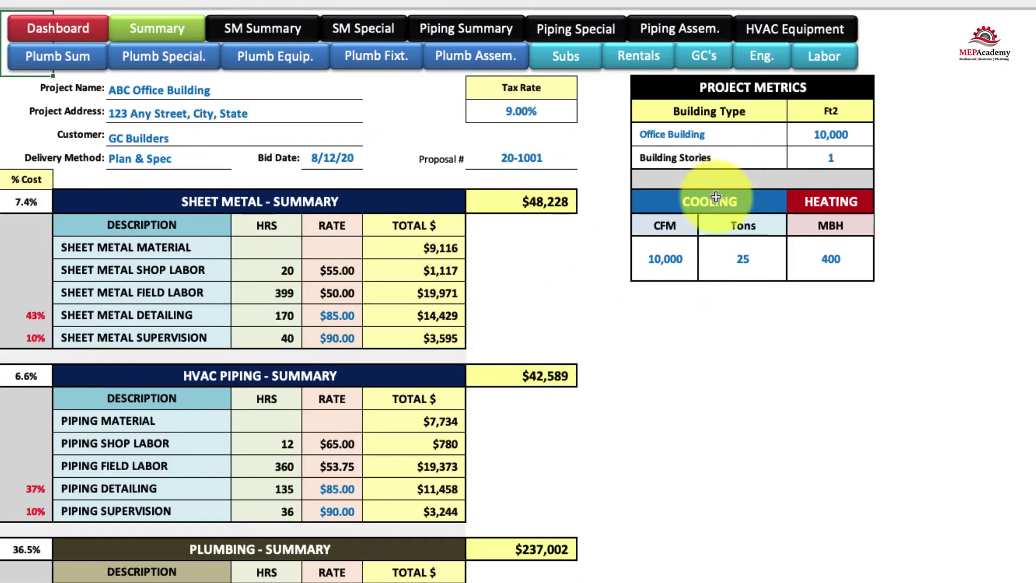
click(587, 58)
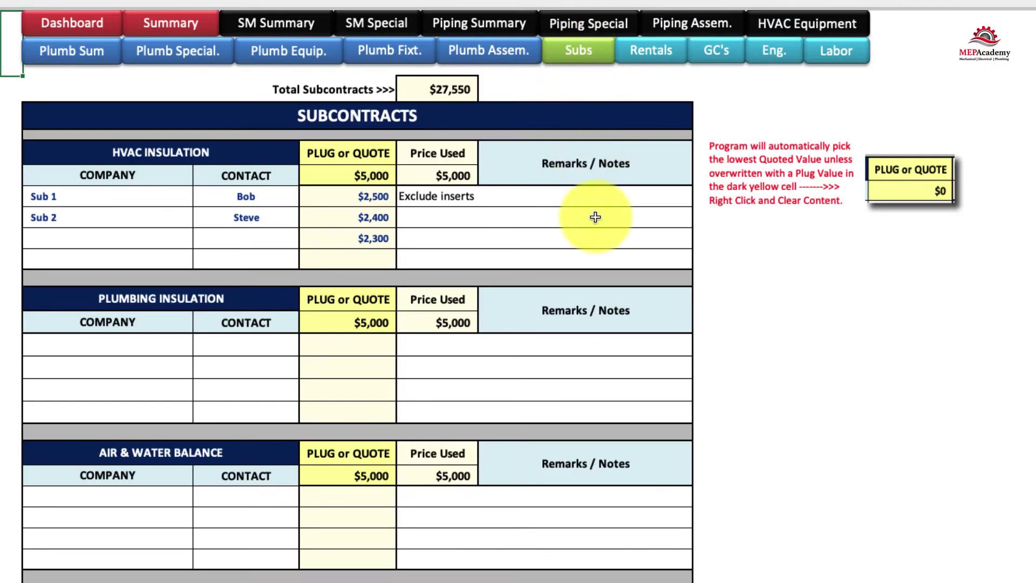
Open the Rentals sheet and set the Scissor Lift's monthly duration quantity to 1.
click(658, 60)
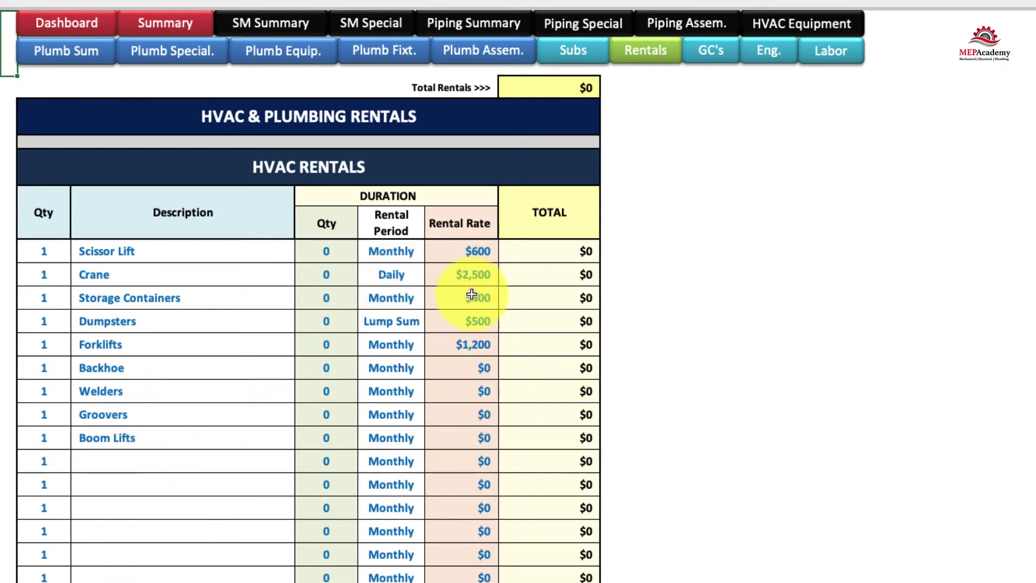
click(330, 252)
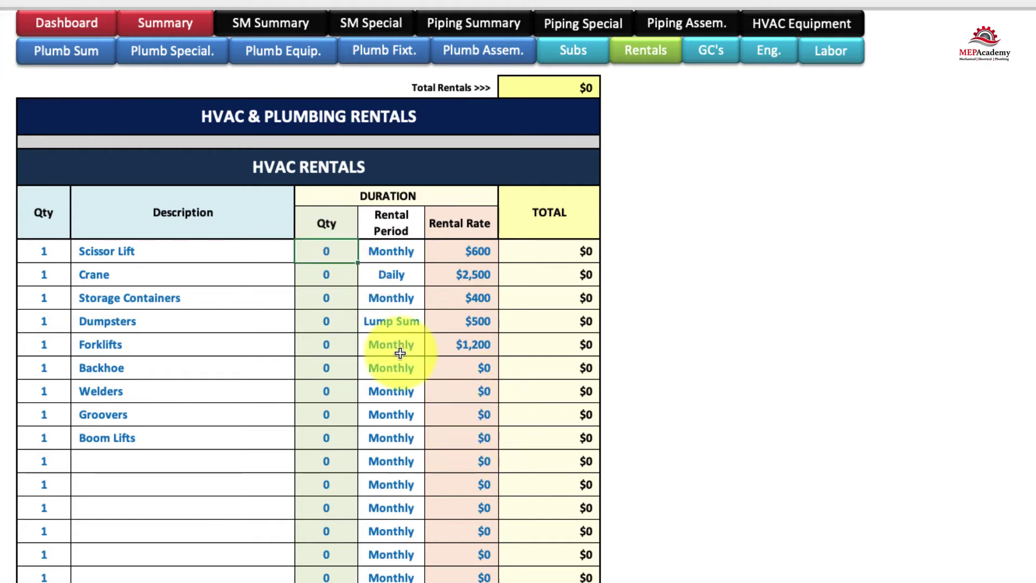
text(1)
click(330, 347)
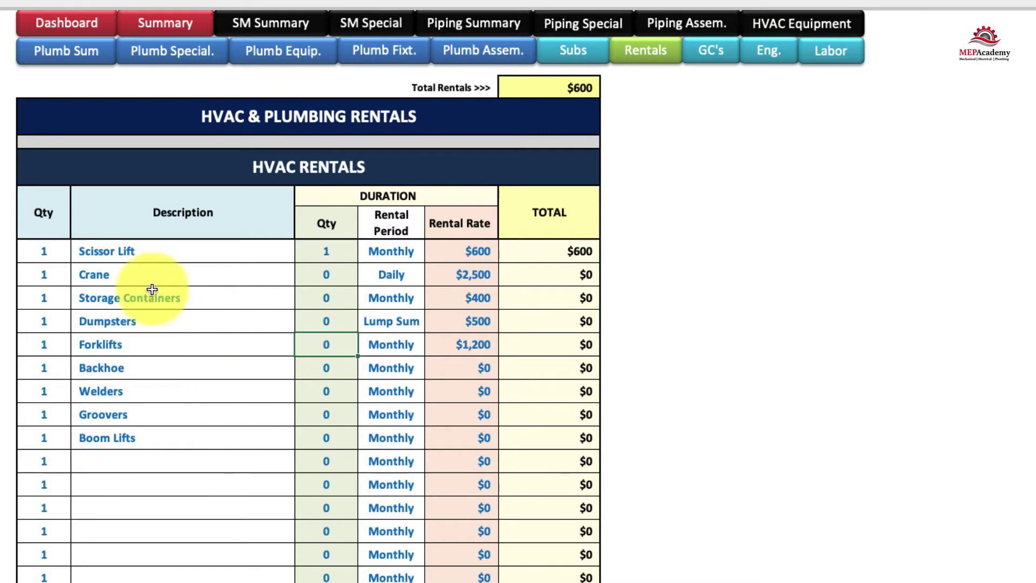
Set the Scissor Lift's item quantity to 2 and its rental rate to $750.
click(43, 254)
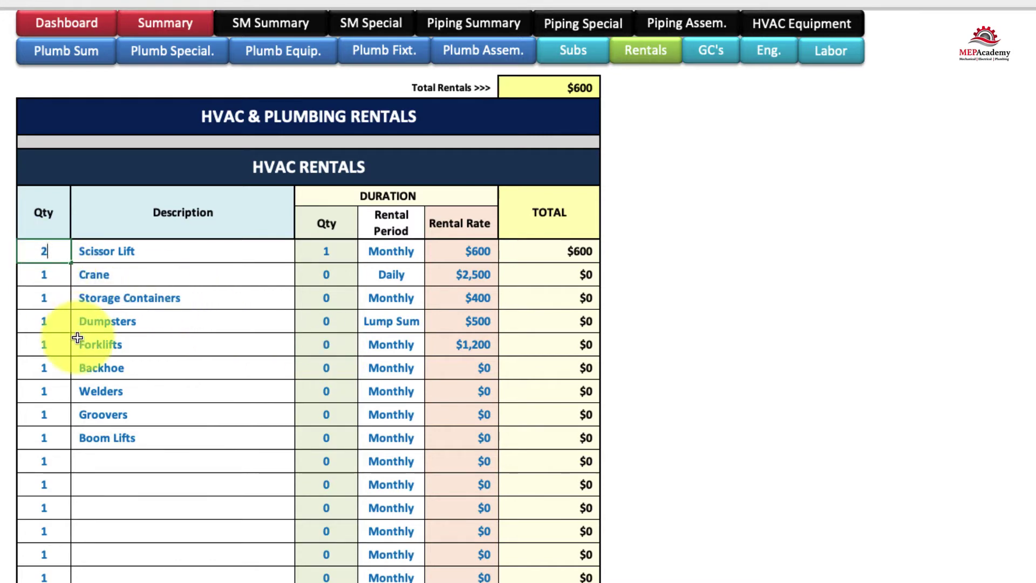
click(184, 374)
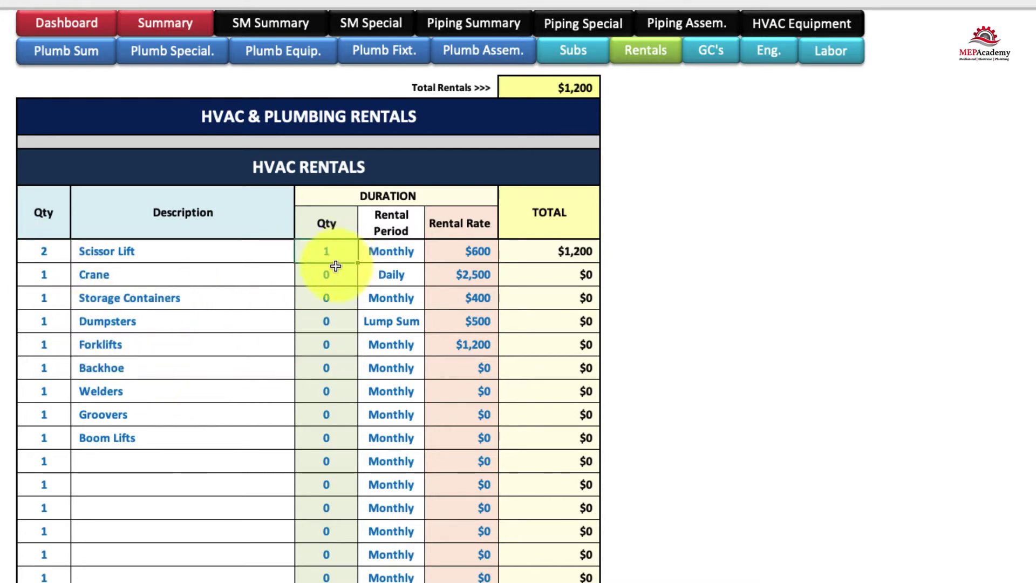
click(462, 254)
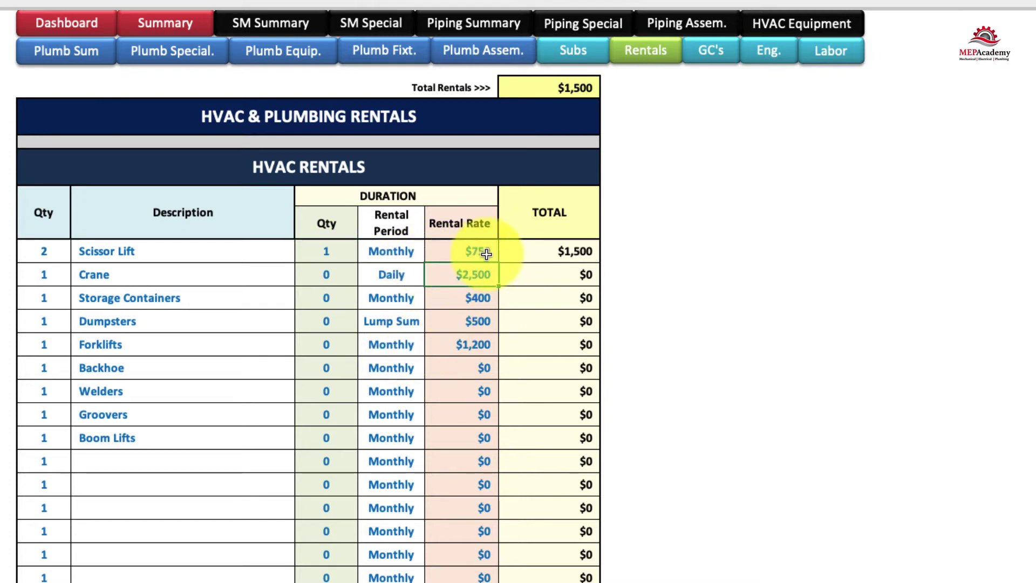
In the Crane table below the plumbing rentals, set the Mobilization and Demobilization labor to 2 hours each.
scroll(331, 302, down, 3)
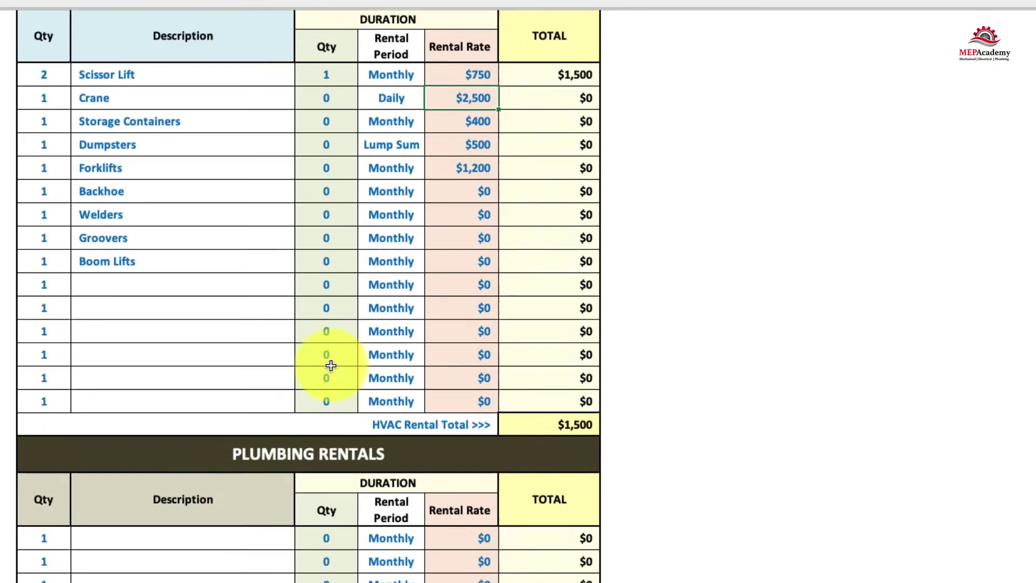
scroll(331, 366, down, 3)
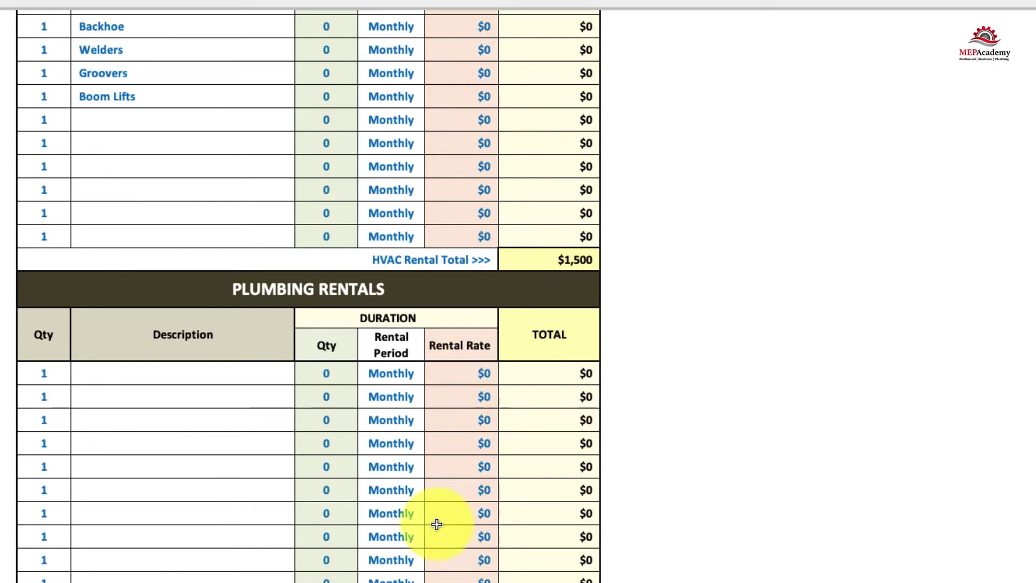
scroll(221, 473, down, 1)
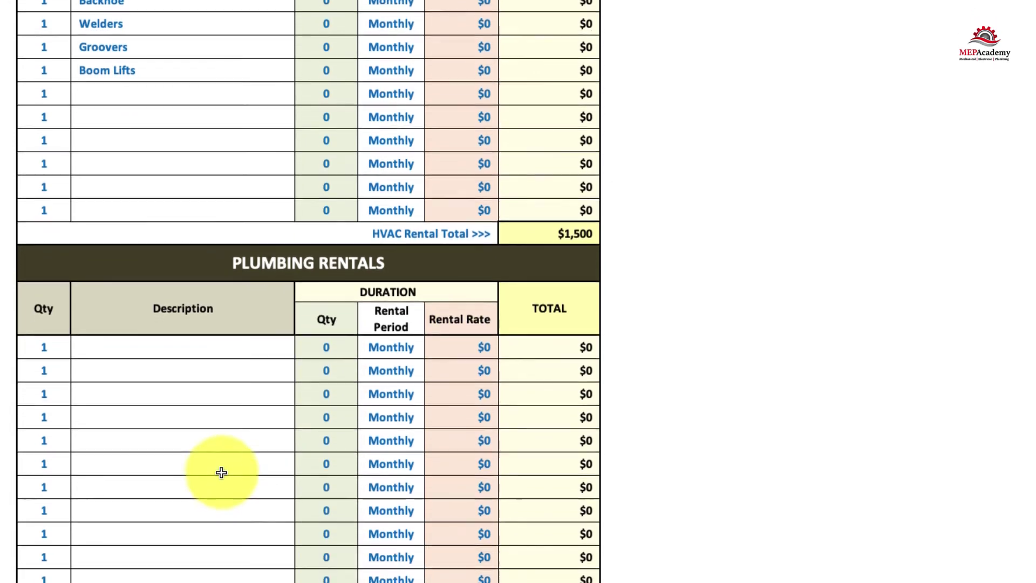
scroll(218, 432, down, 6)
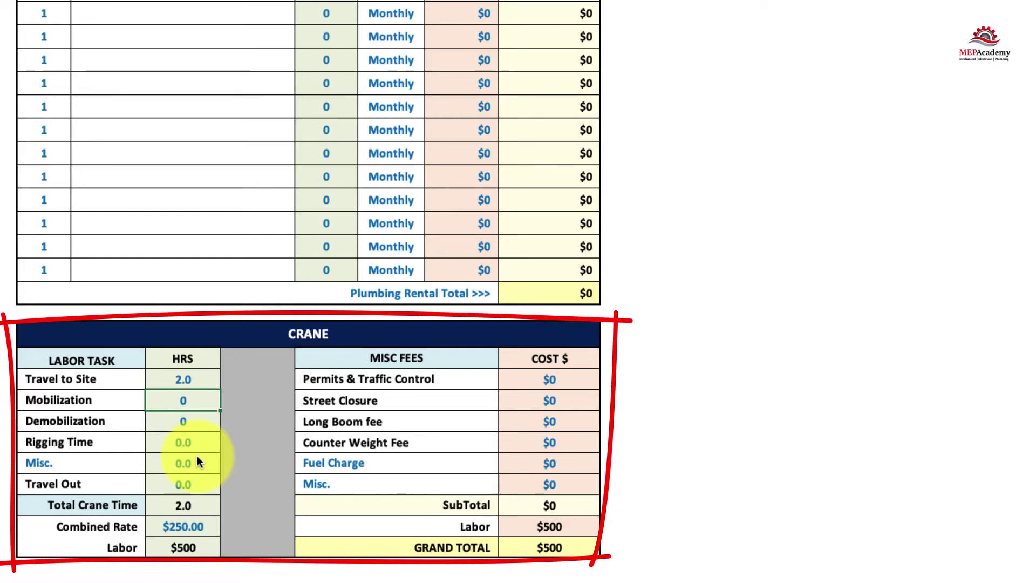
text(2)
key(Return)
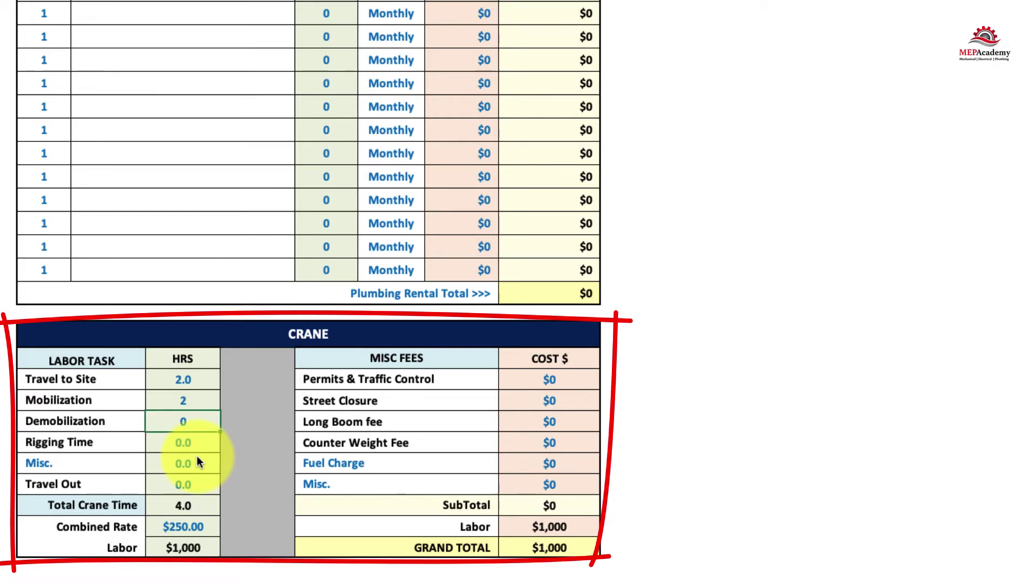
text(2)
key(Return)
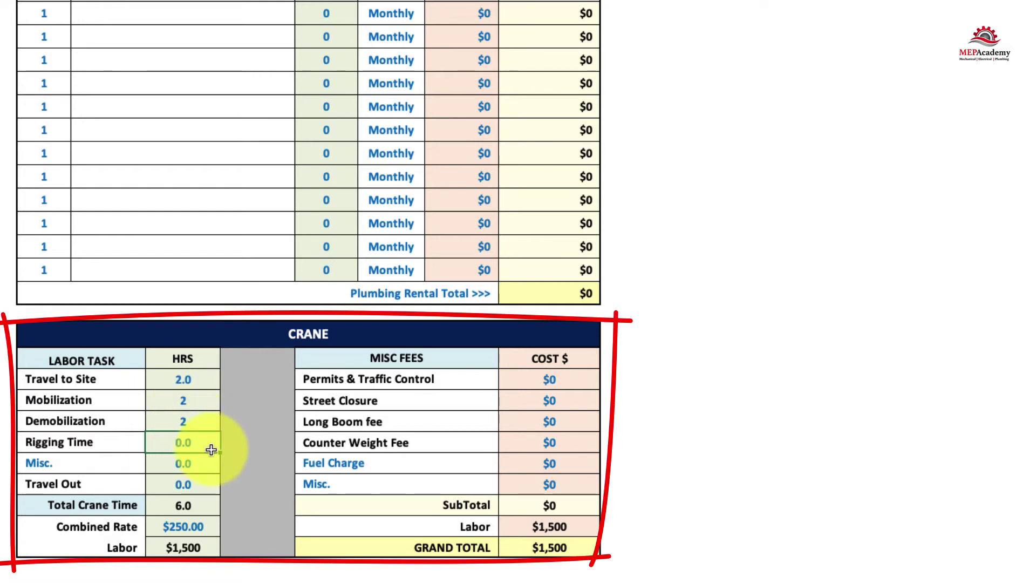
Set the crane's Rigging Time to 4 hours, Travel Out to 2 hours and Combined Rate to $300.
key(Return)
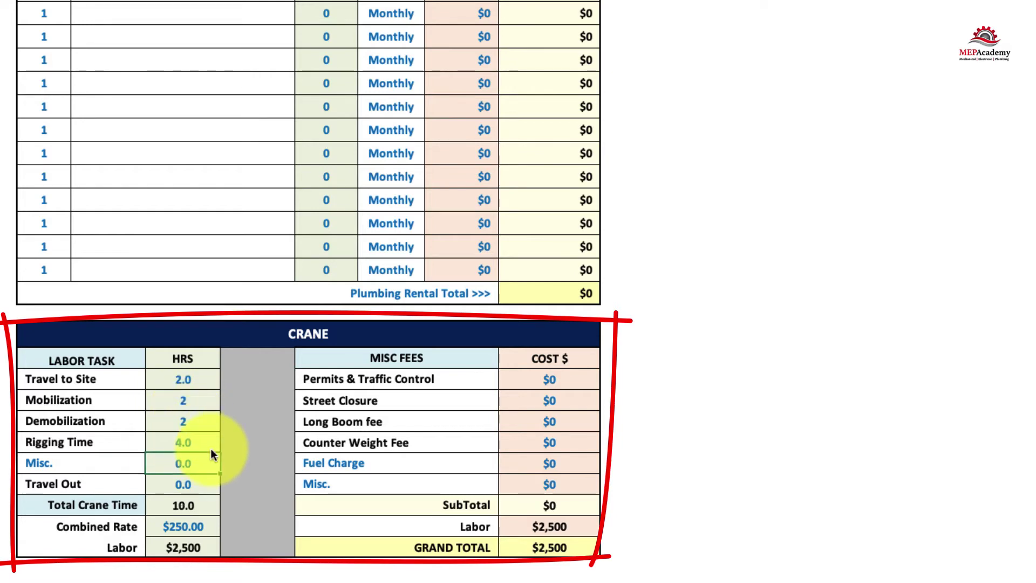
click(199, 488)
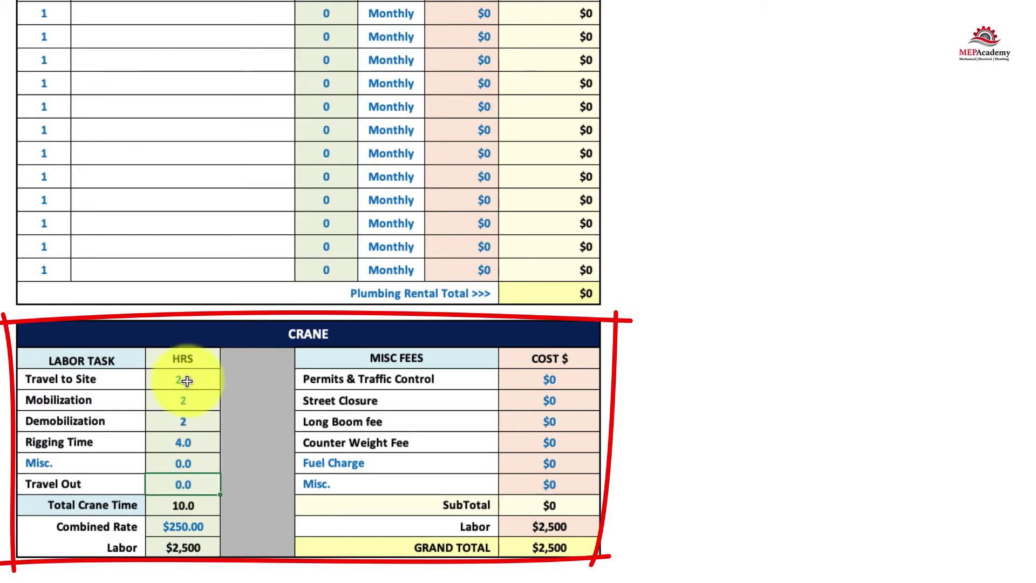
key(Up)
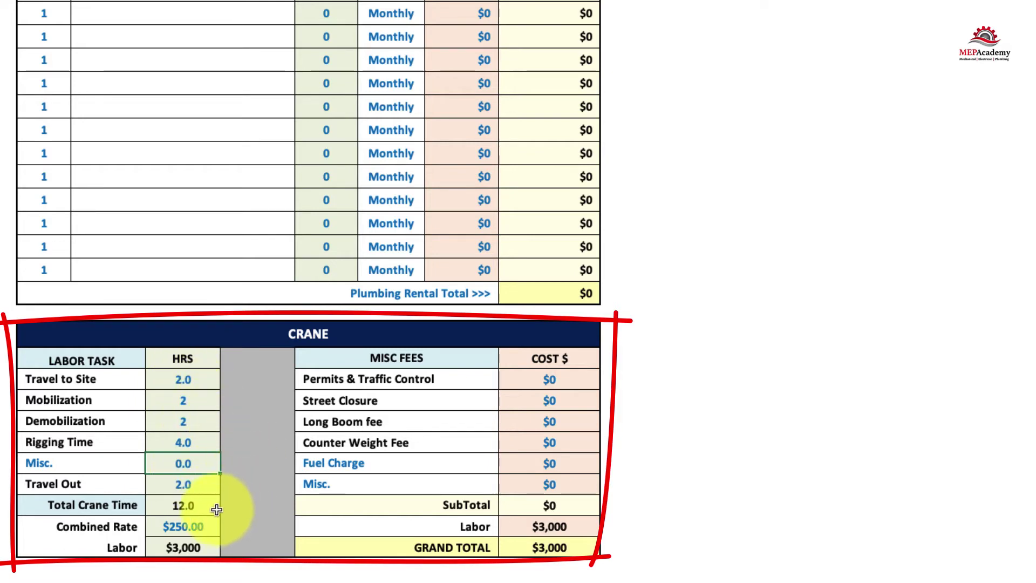
click(209, 529)
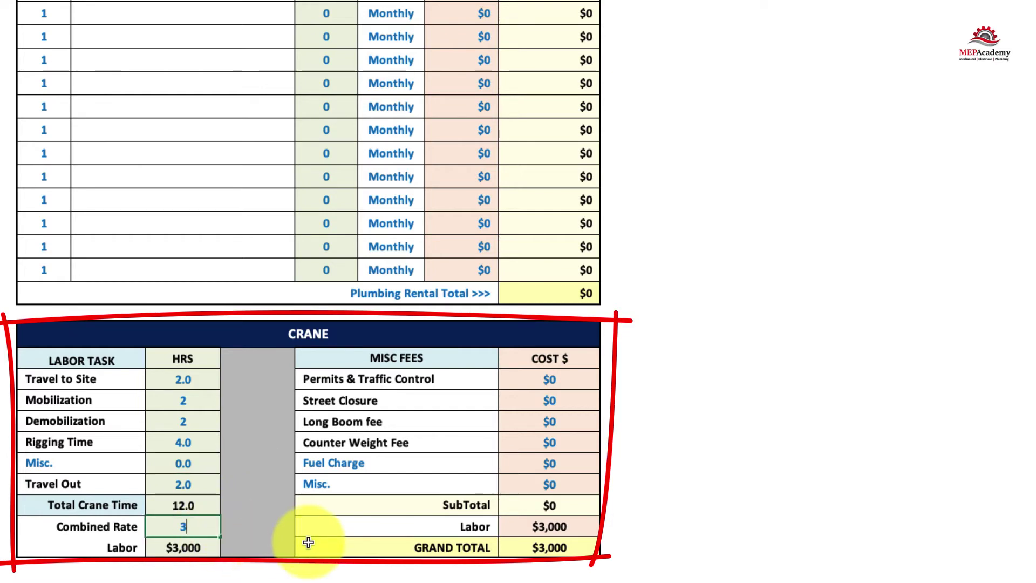
key(Tab)
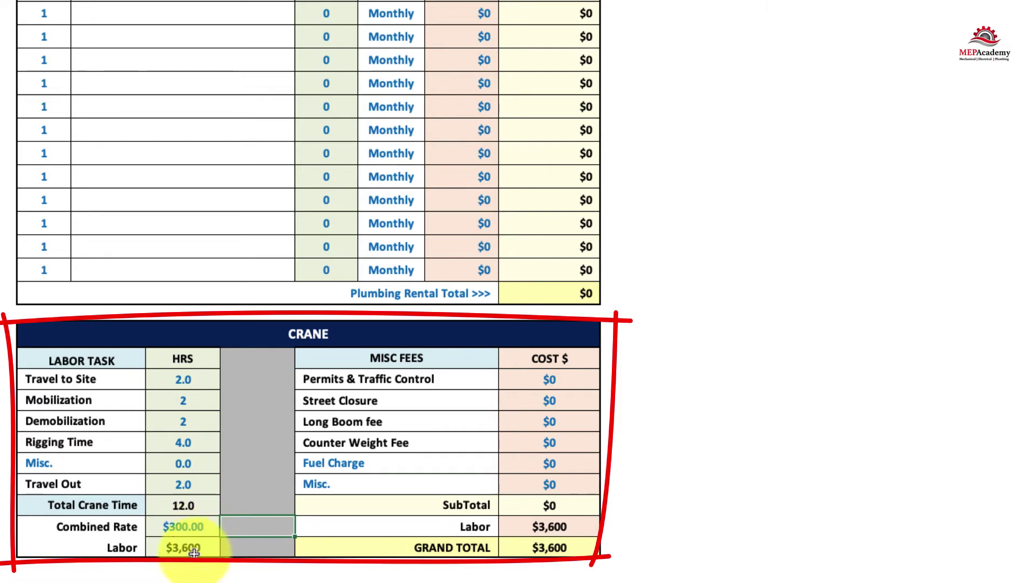
Review the crane's miscellaneous fee cost cells, from Permits & Traffic Control through Street Closure, boom, counterweight and fuel charges to Misc.
click(541, 384)
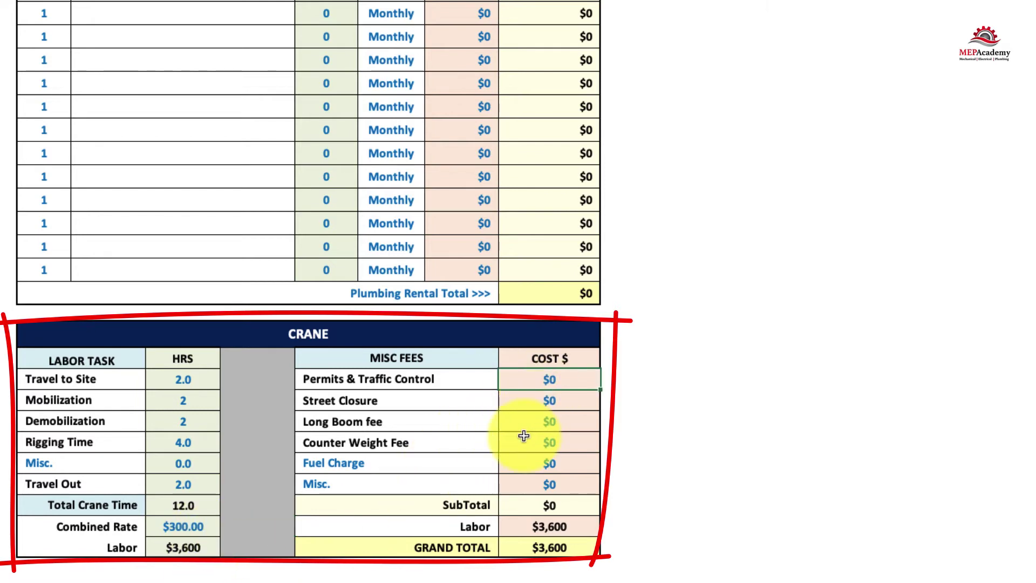
click(529, 407)
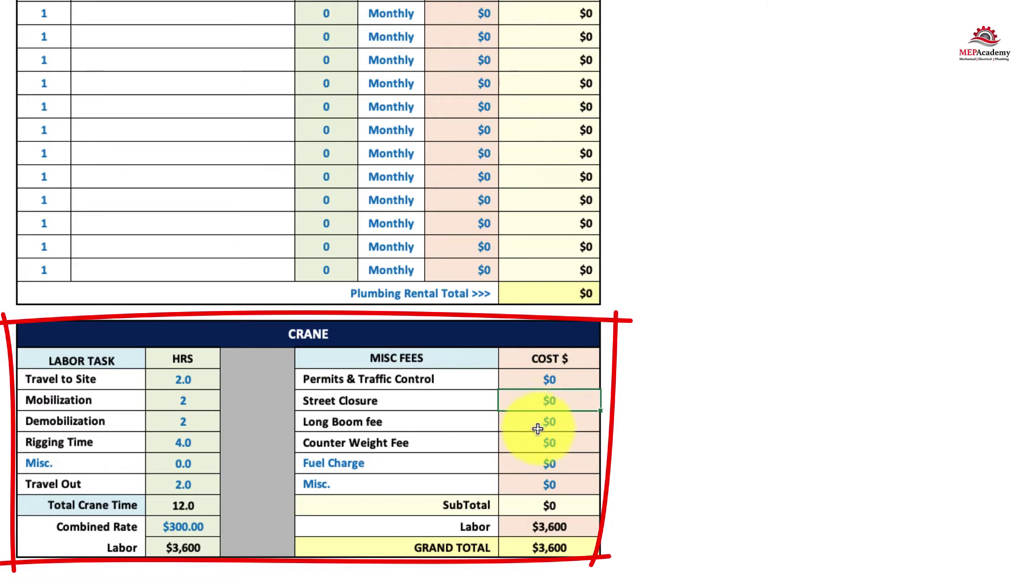
click(539, 426)
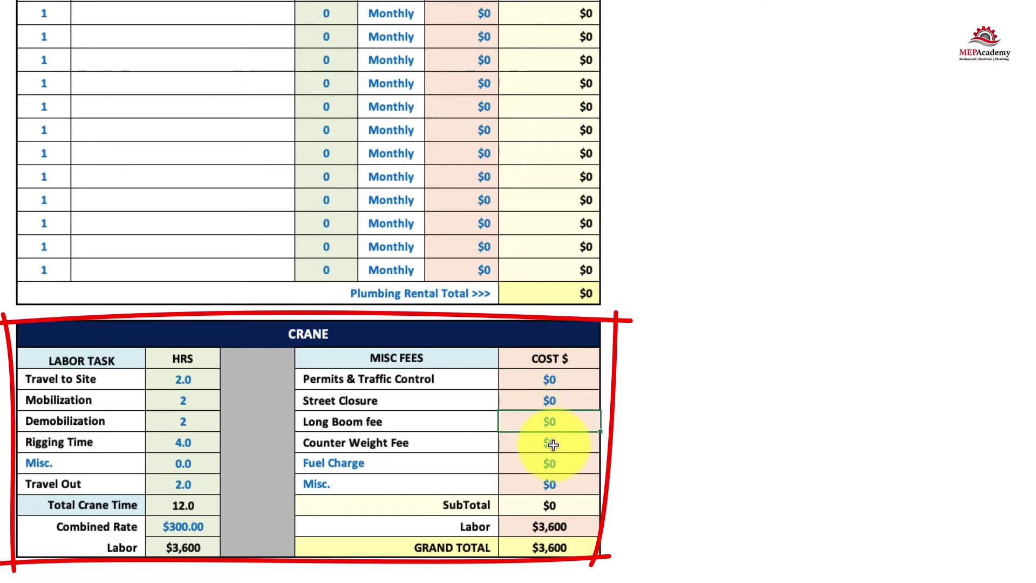
click(553, 444)
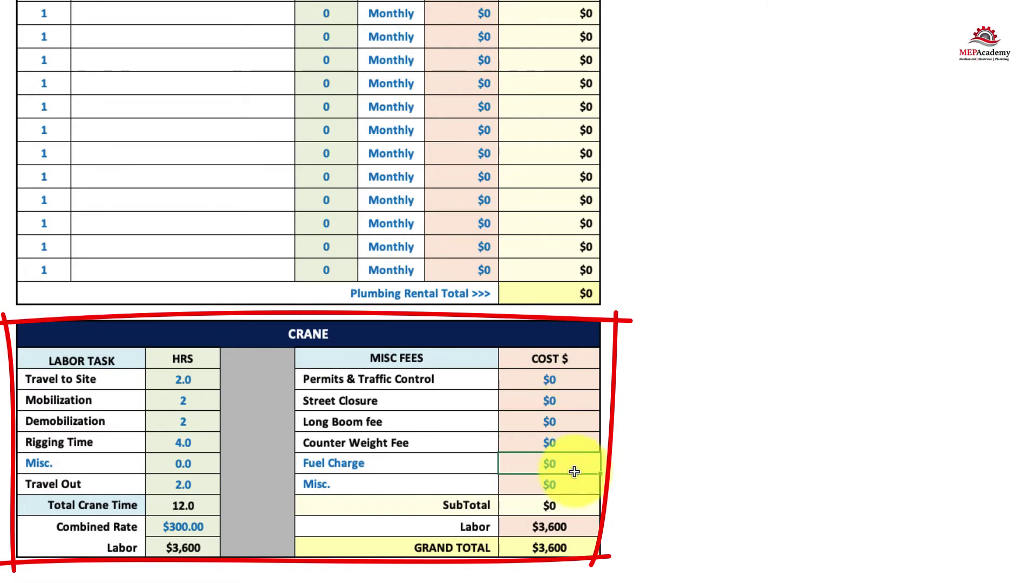
click(477, 484)
click(542, 484)
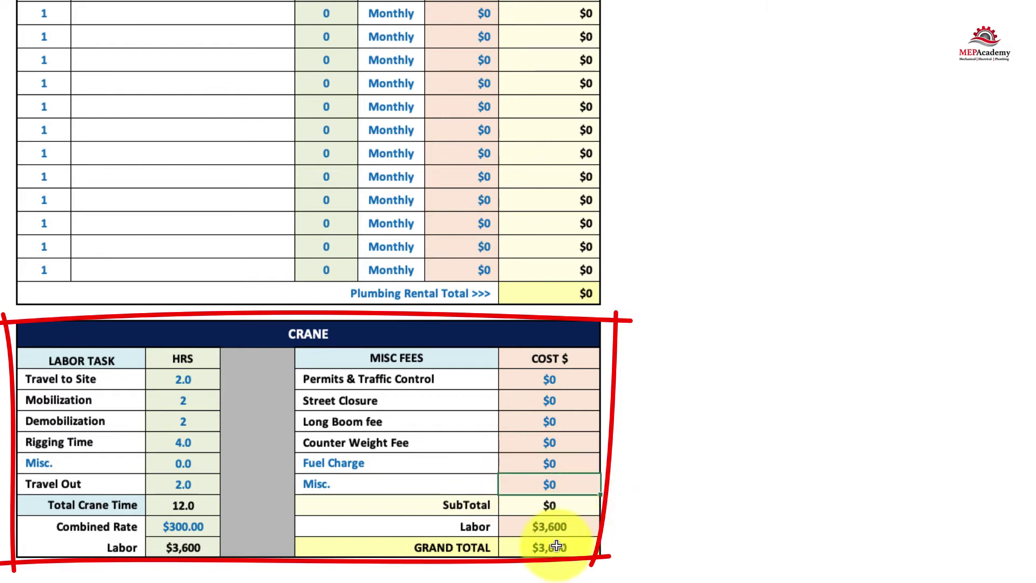